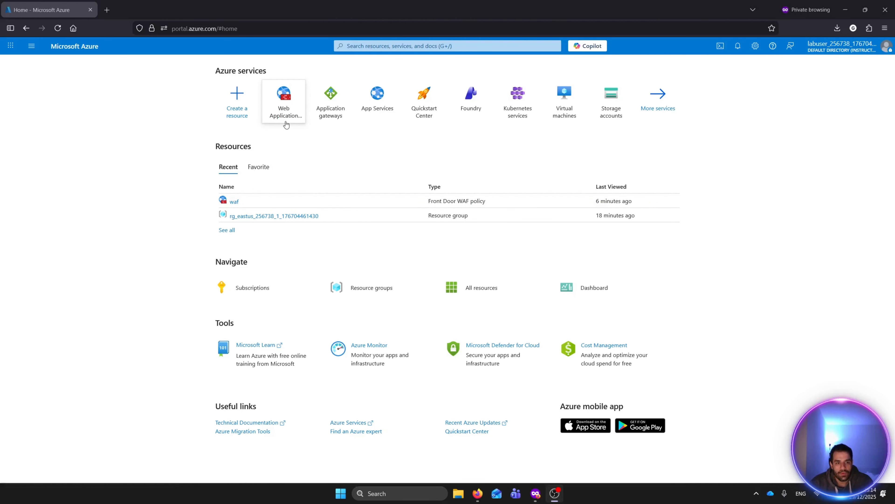
- Open Web Application Firewalls and start creating a new WAF policy
left_click(286, 120)
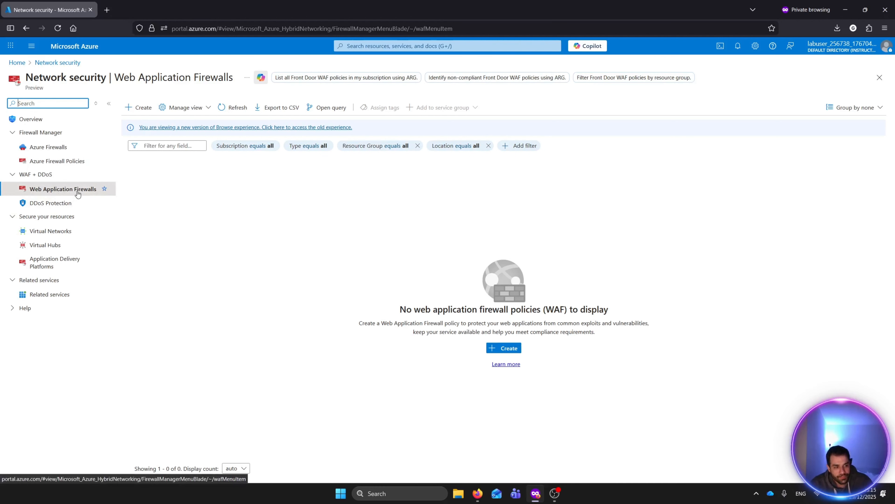
left_click(141, 107)
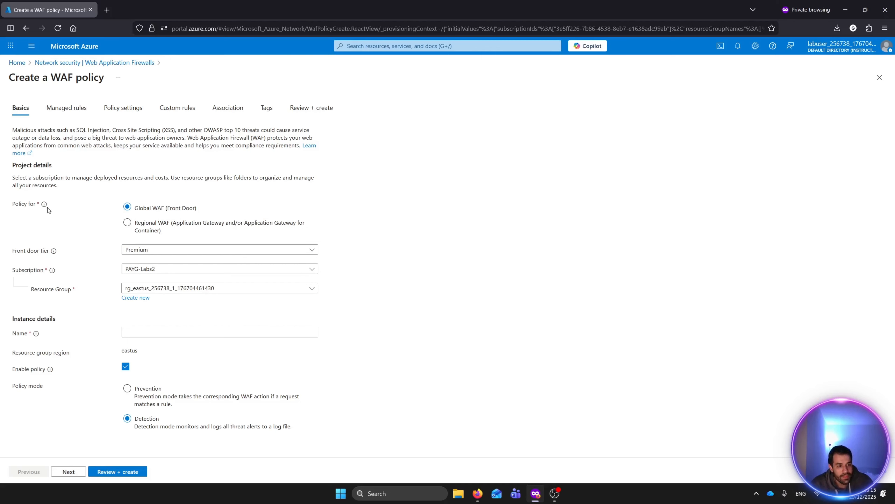
- Set the Front Door tier of the global WAF policy to Classic
mouse_move(47, 207)
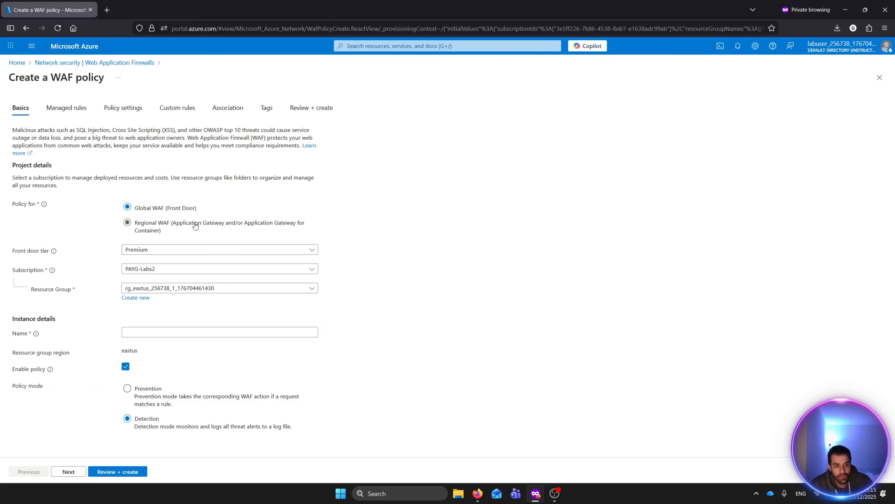
left_click(156, 253)
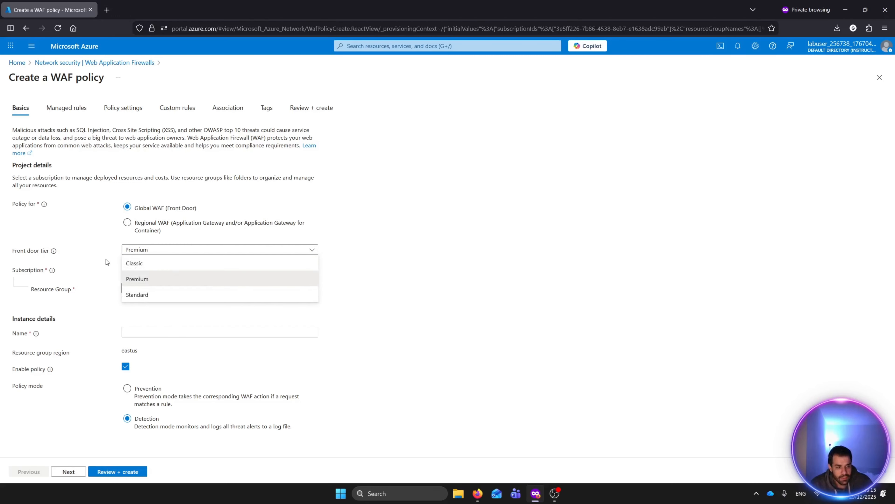
left_click(55, 257)
left_click(146, 250)
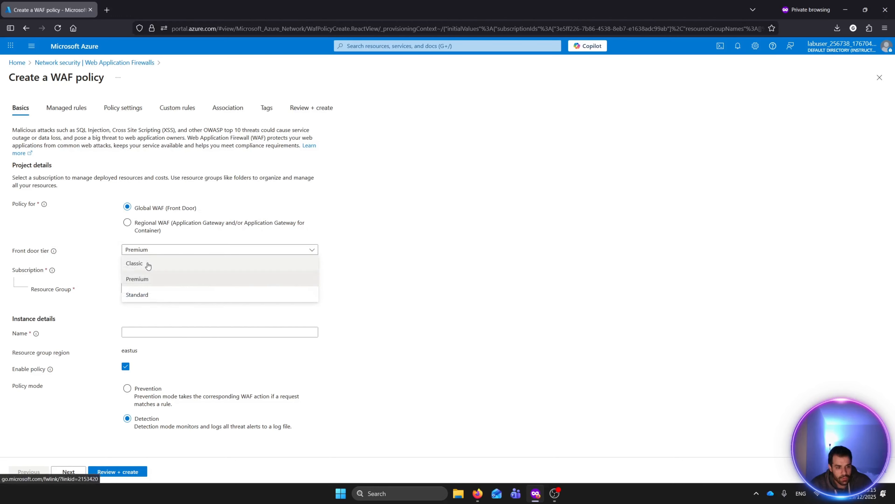
left_click(146, 263)
mouse_move(53, 253)
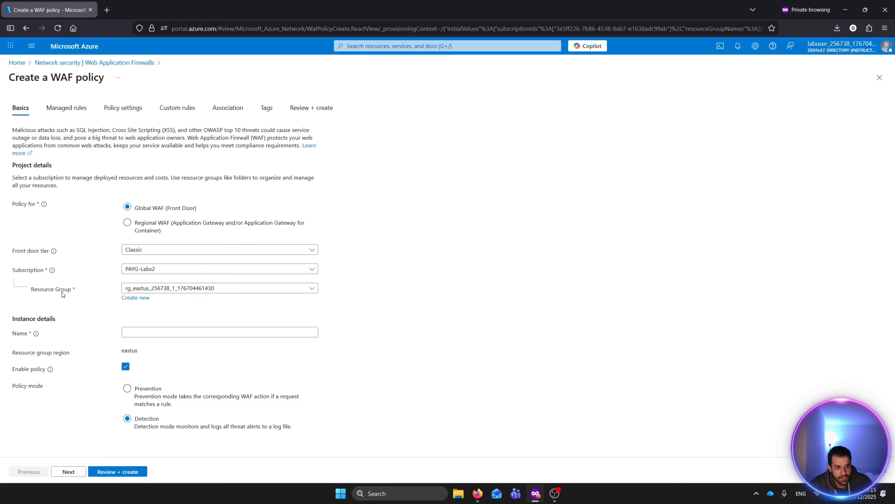
- Name the policy golitechwaf
left_click(147, 331)
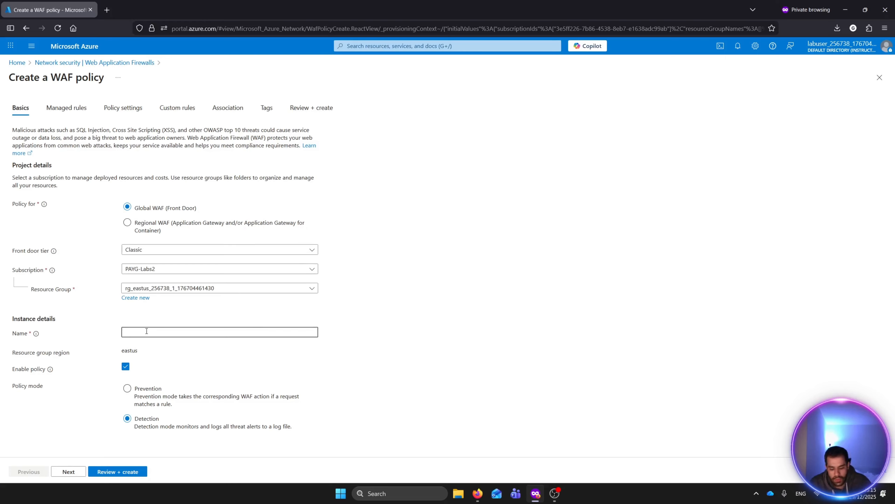
type("wafp")
key("BackSpace")
key("BackSpace")
key("BackSpace")
key("BackSpace")
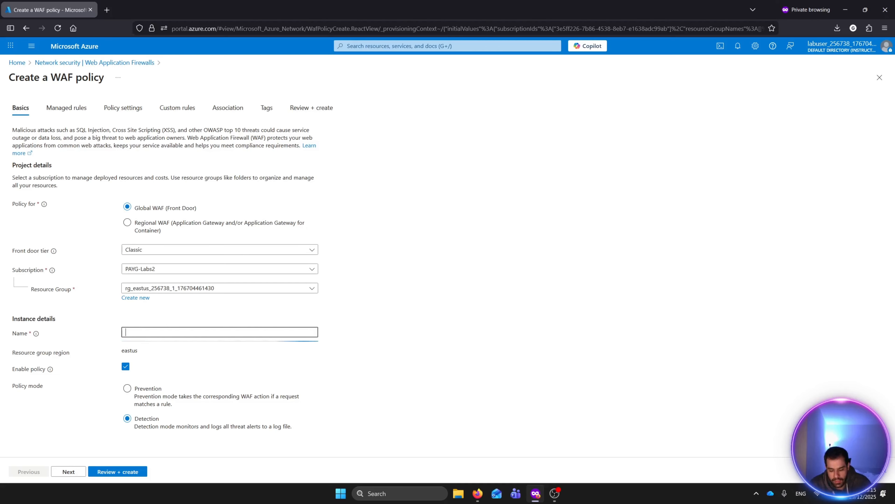
type("gol")
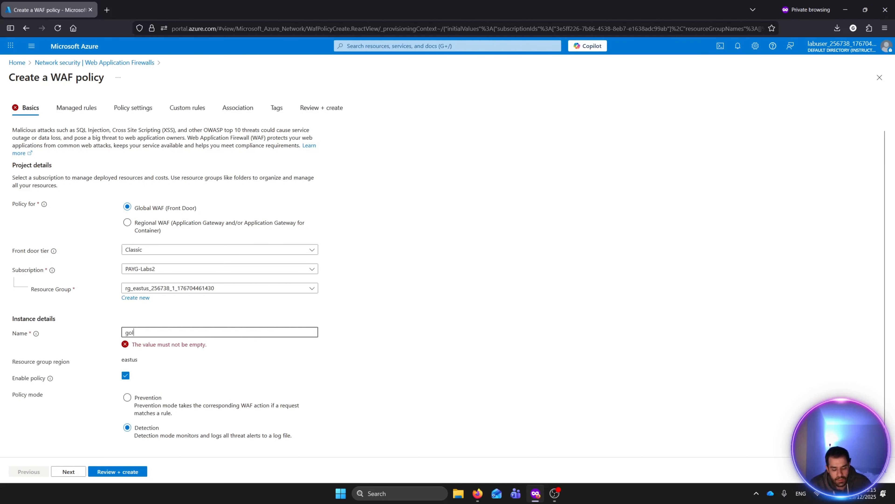
type("itechwaf")
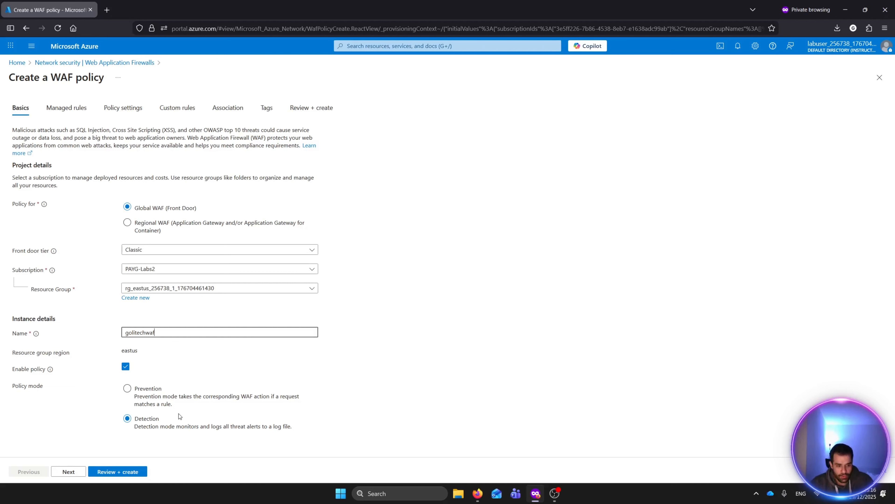
- Set the policy mode to Prevention and continue to the managed rules
left_click(126, 388)
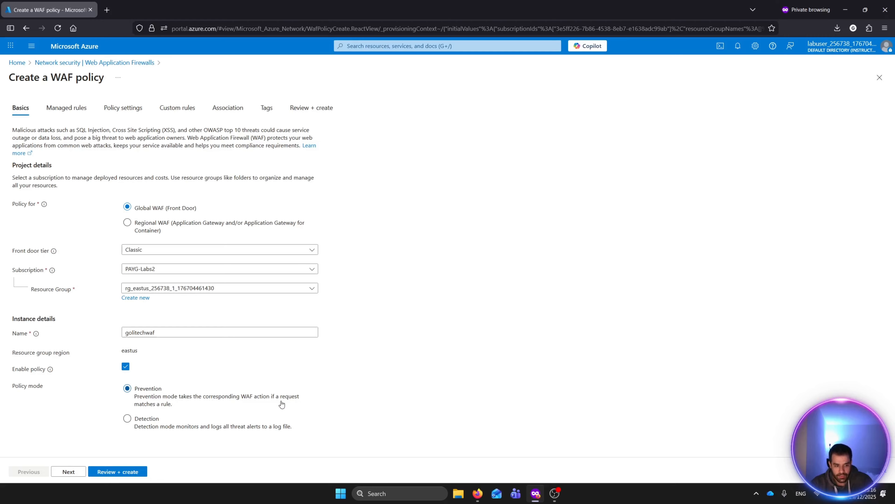
left_click(151, 427)
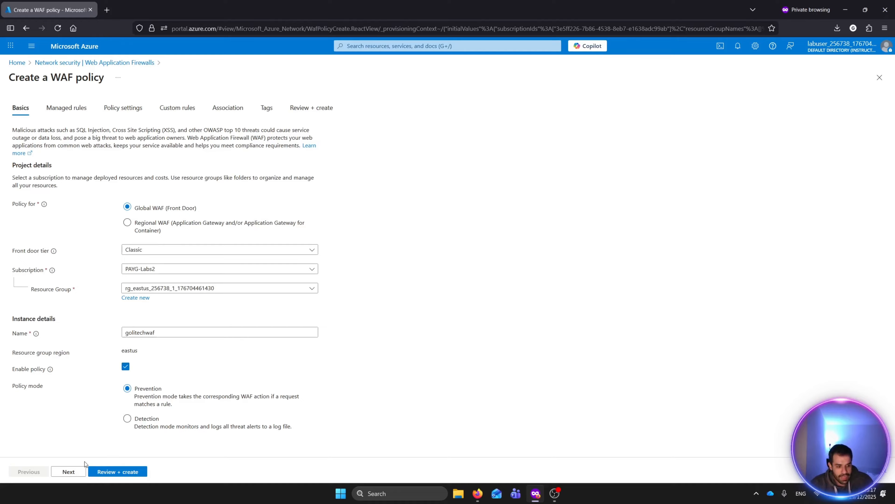
left_click(75, 471)
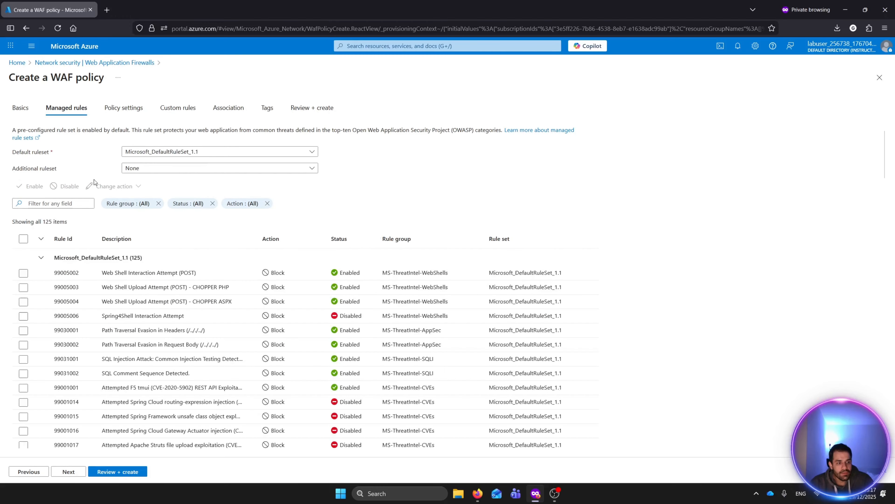
- Filter the managed rules list for xss and then for sql in rules
scroll(291, 266, "down", 5)
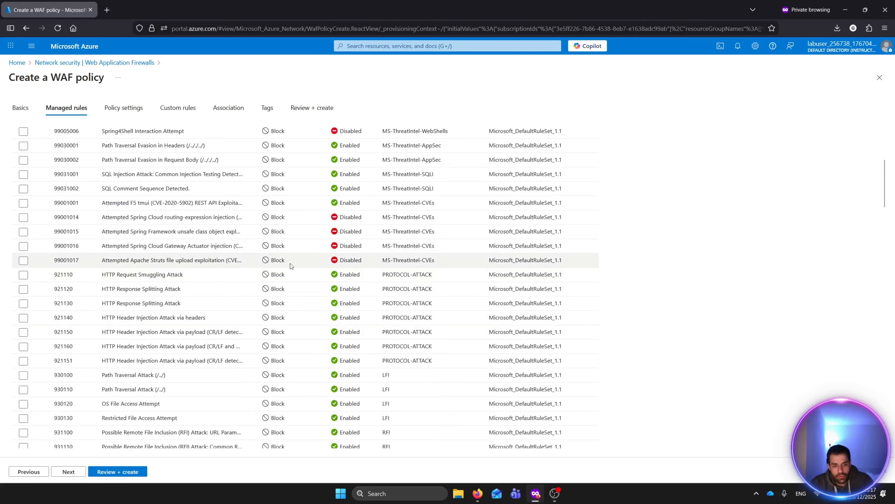
scroll(291, 266, "down", 6)
scroll(208, 287, "up", 11)
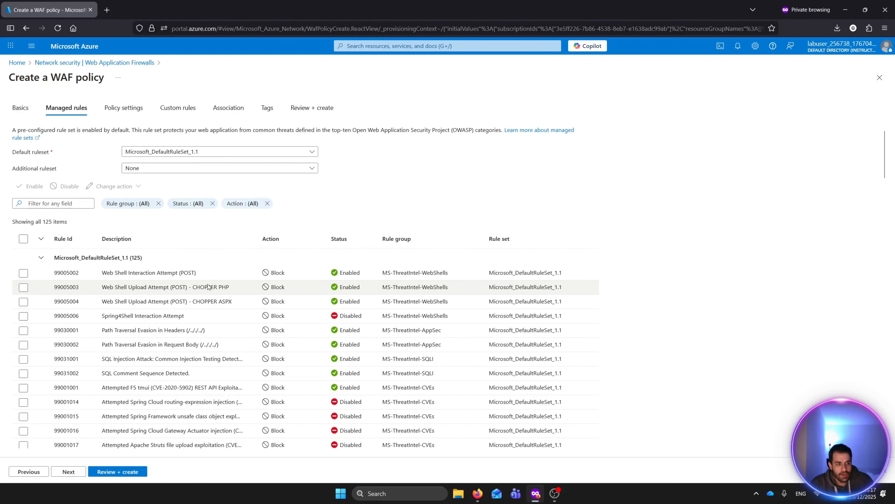
left_click(53, 204)
type("x")
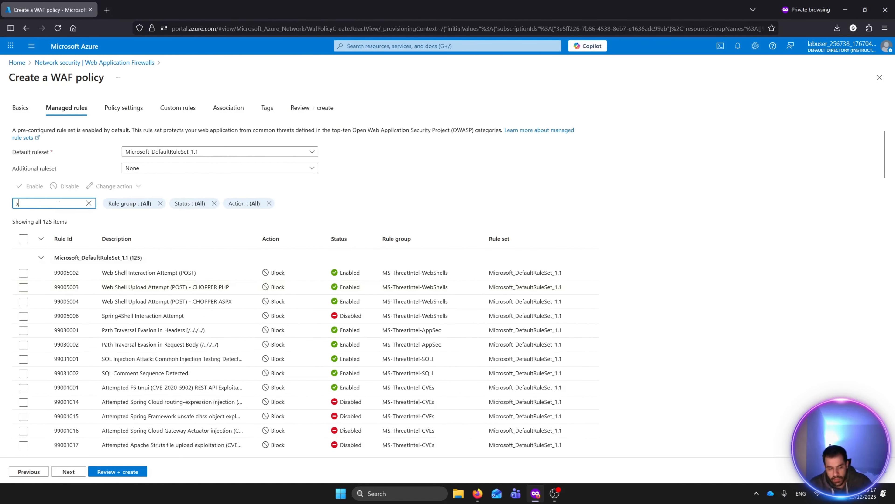
type("ss")
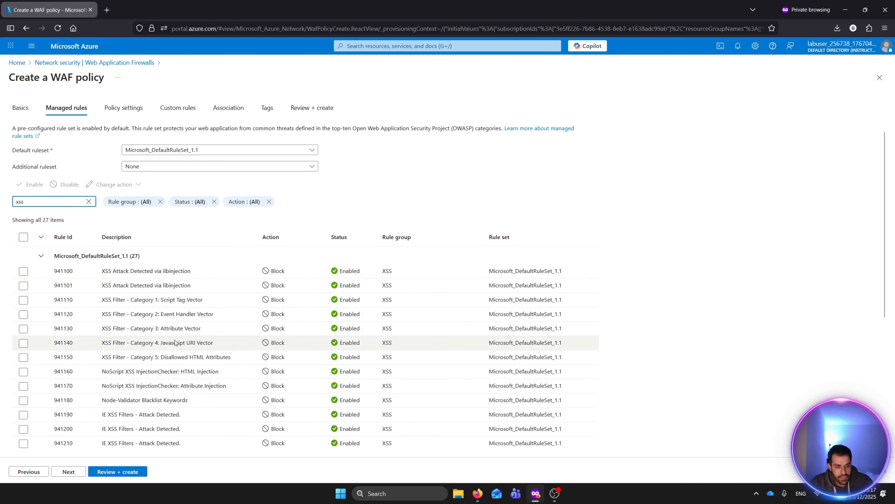
scroll(226, 303, "down", 5)
scroll(268, 303, "up", 4)
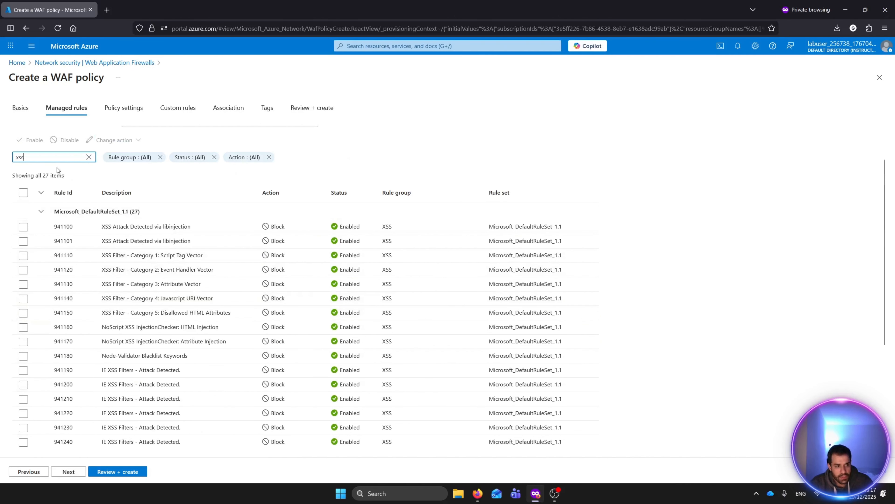
key("BackSpace")
key("BackSpace")
key("BackSpace")
type("sql in")
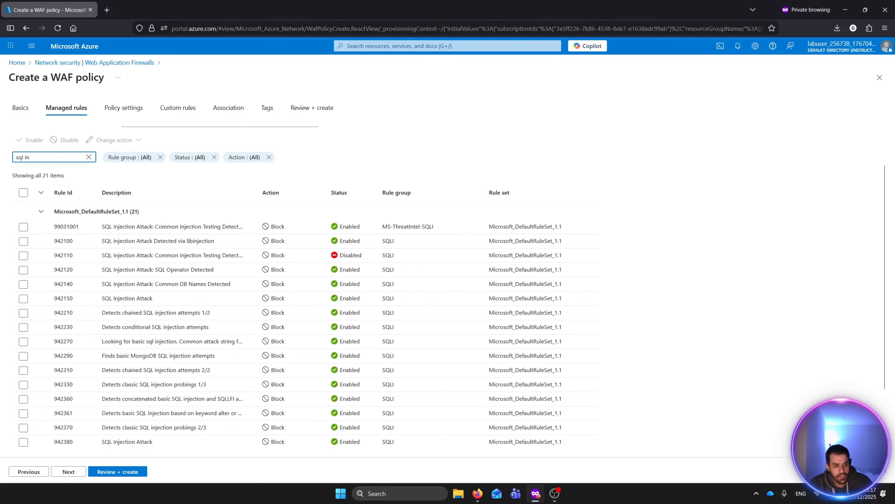
scroll(181, 188, "up", 2)
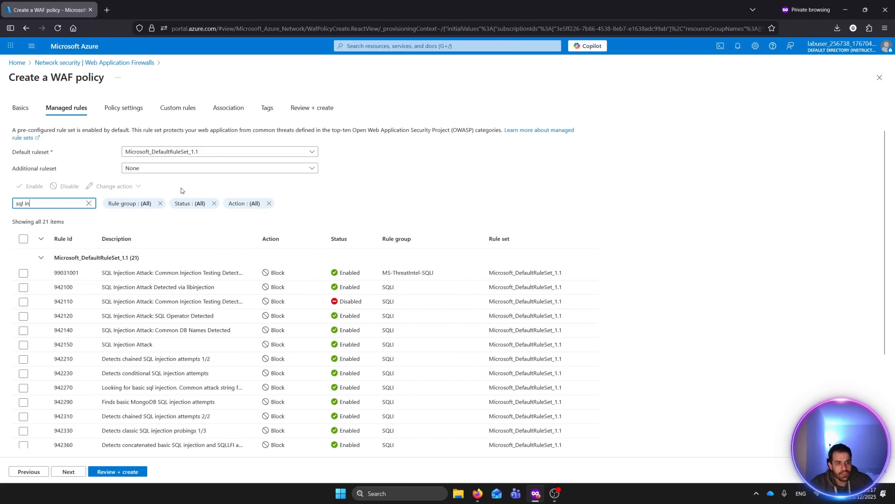
left_click(155, 169)
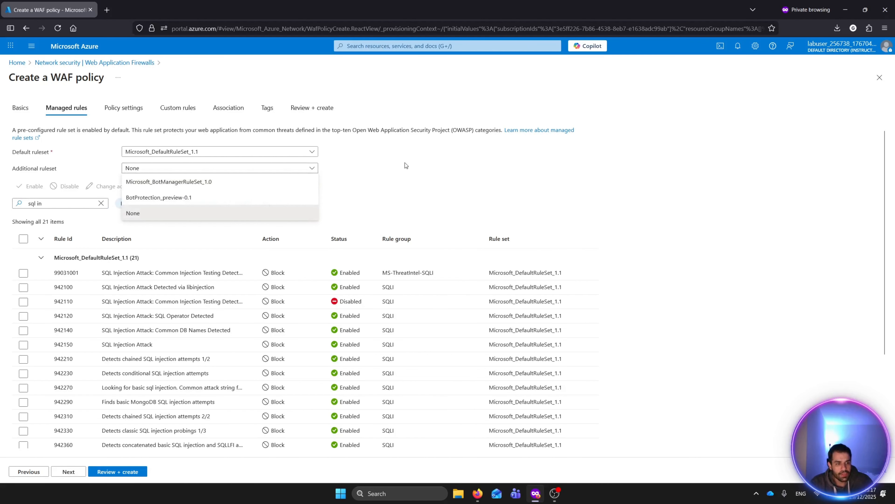
left_click(256, 150)
left_click(259, 151)
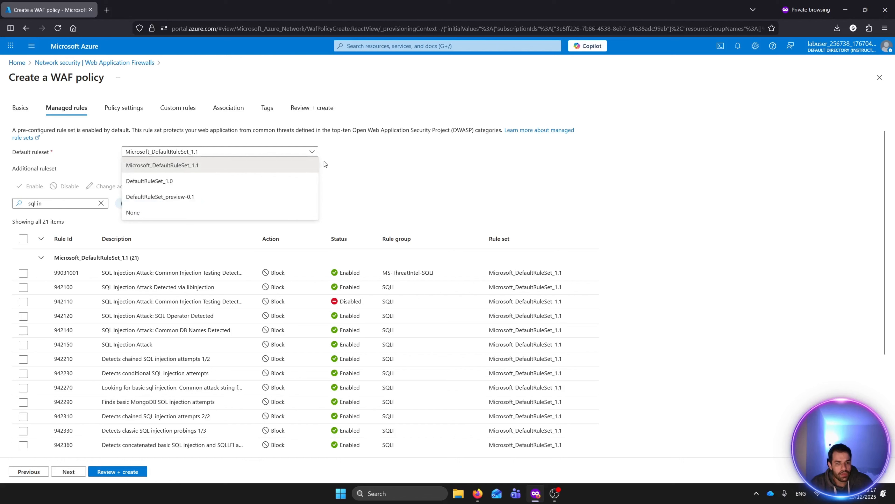
left_click(379, 169)
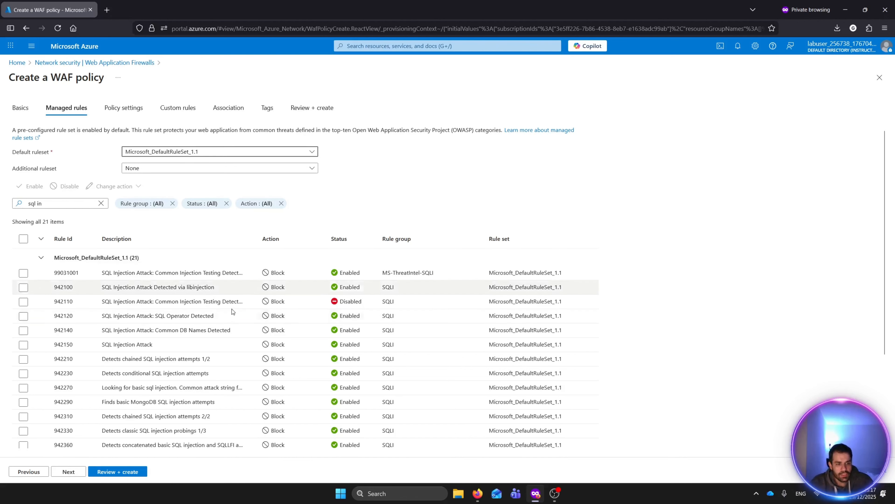
- Search the managed rules for owasp, then clear the filter
left_click(97, 208)
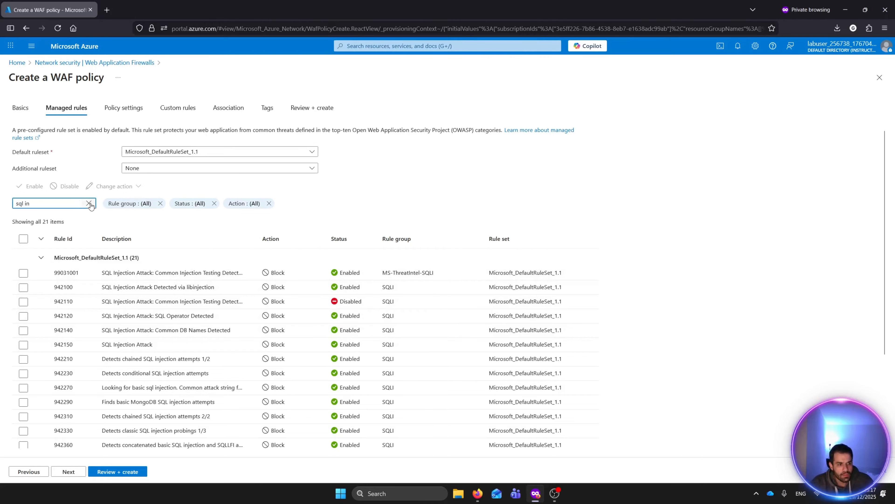
left_click(88, 203)
type("owasp")
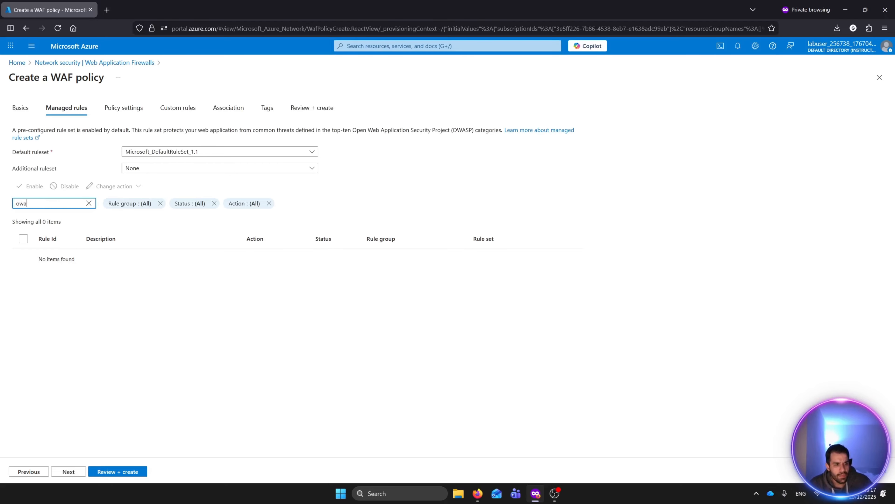
key("BackSpace")
key("BackSpace")
key("BackSpace")
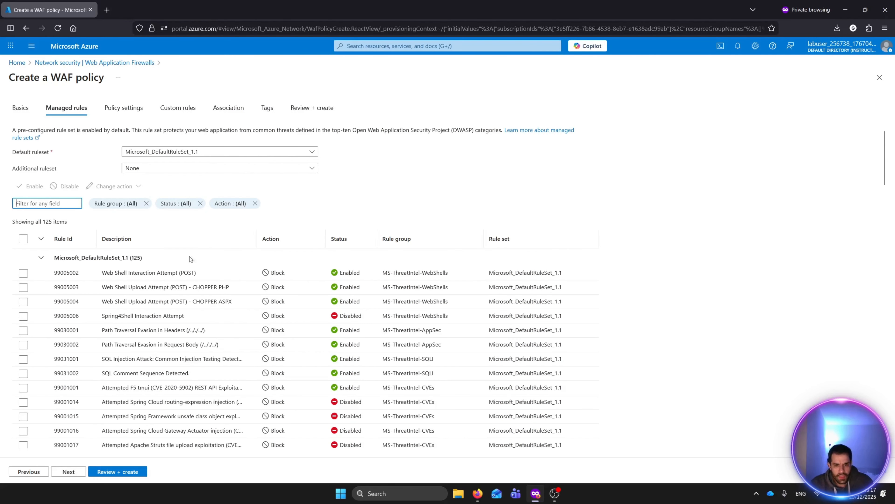
scroll(302, 266, "down", 3)
scroll(72, 214, "up", 1)
- Select all managed rules in the default rule set list
left_click(24, 192)
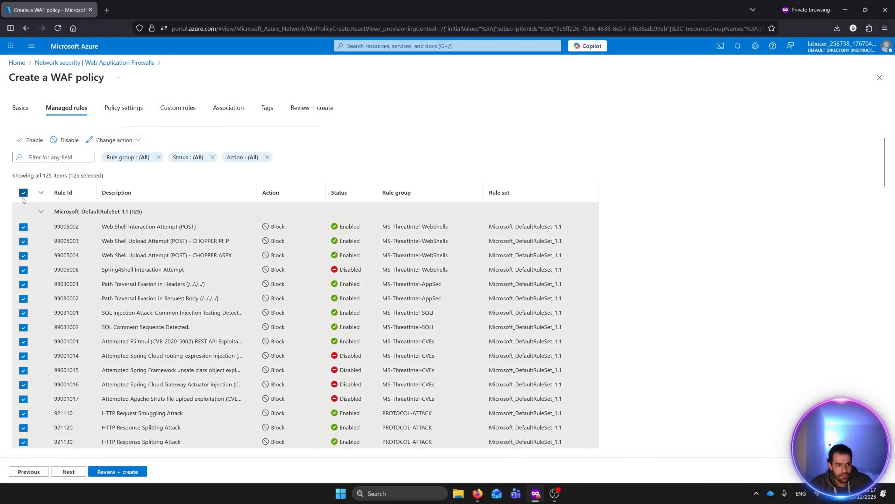
scroll(322, 377, "down", 1)
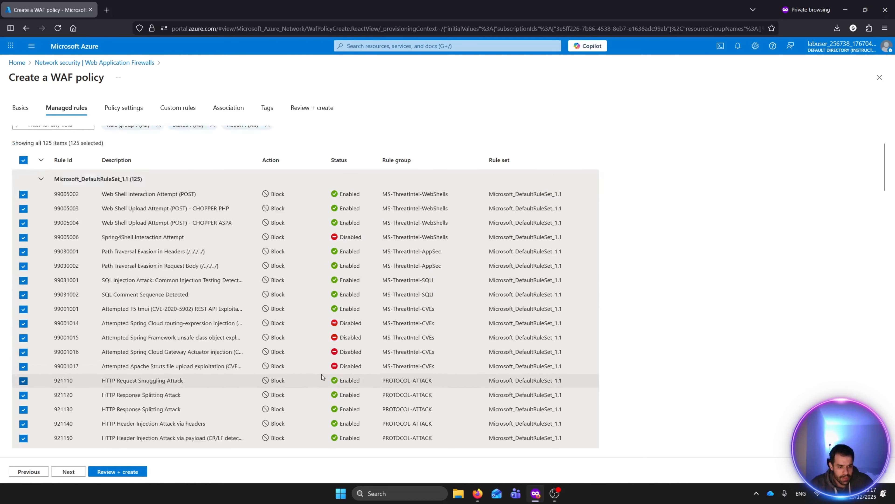
scroll(322, 375, "down", 3)
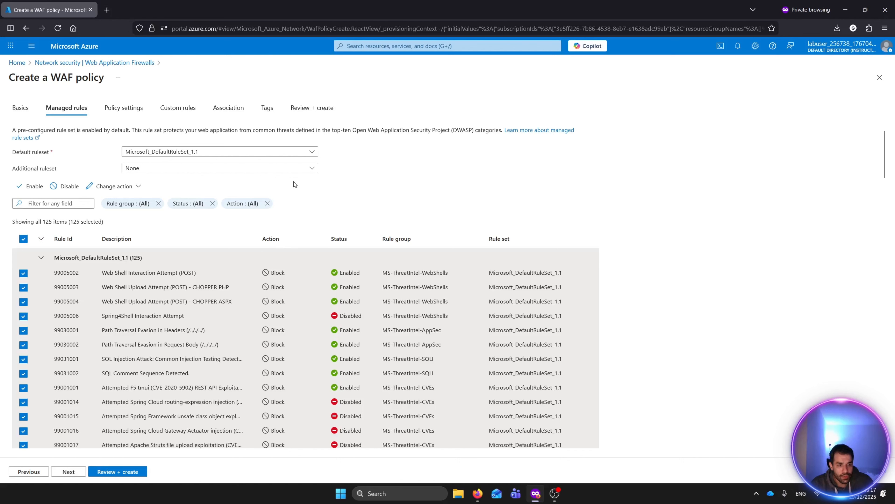
left_click(302, 170)
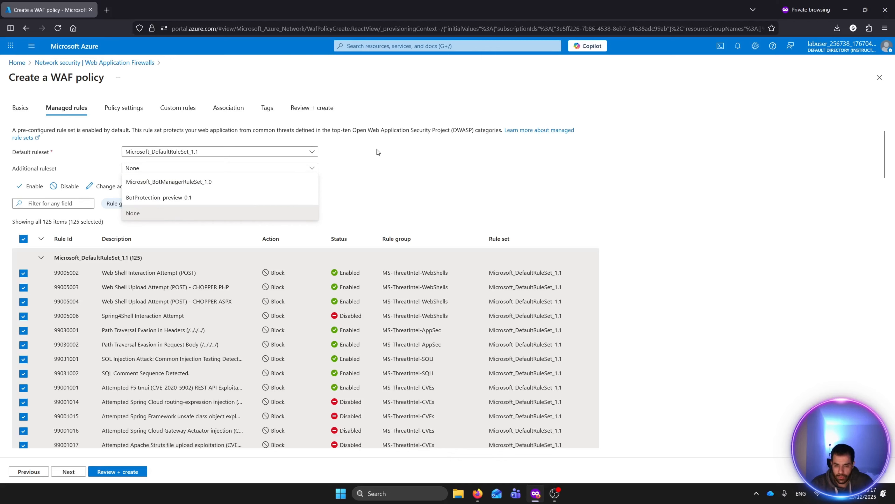
left_click(380, 174)
scroll(246, 318, "down", 8)
scroll(106, 454, "up", 4)
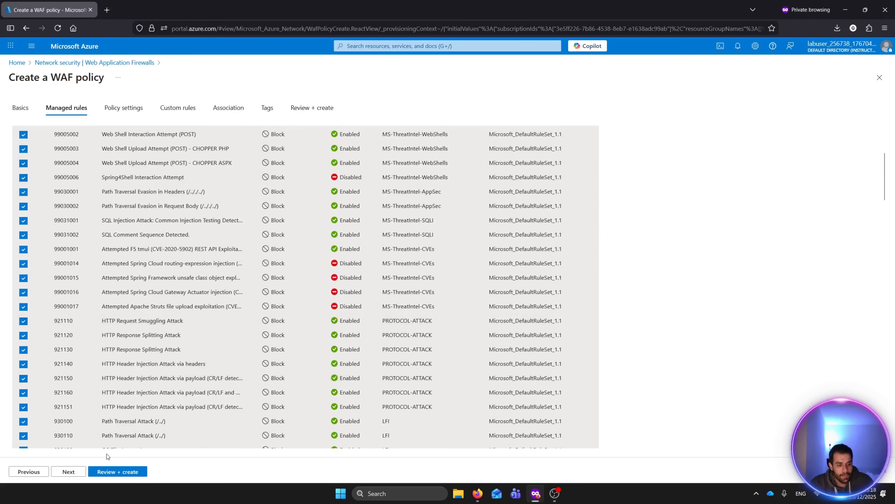
- Continue to the policy settings and set the block response status code to 403
left_click(71, 470)
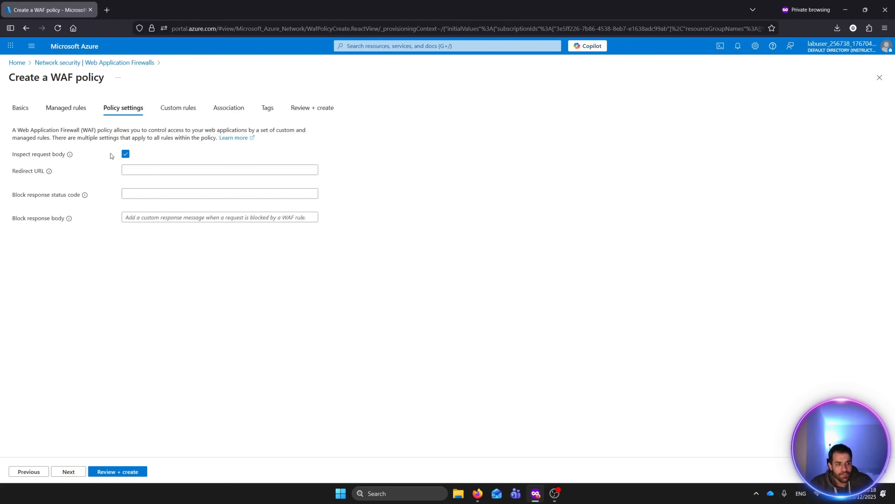
left_click(166, 167)
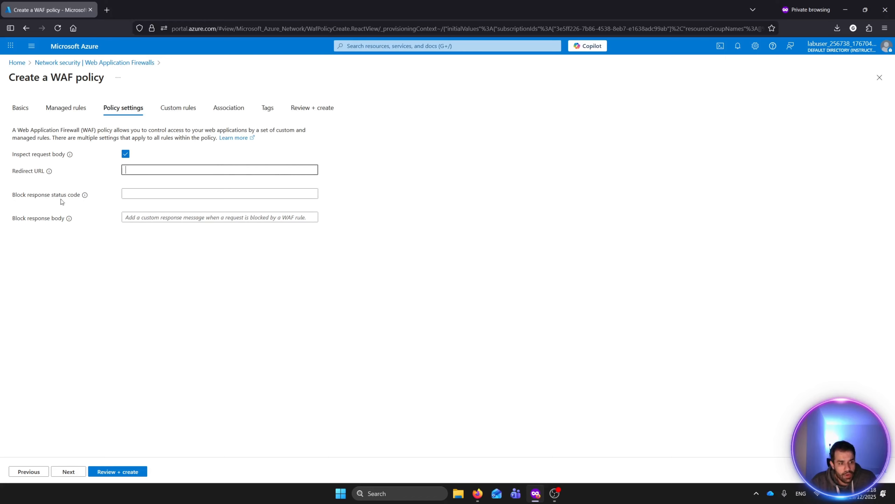
left_click(136, 193)
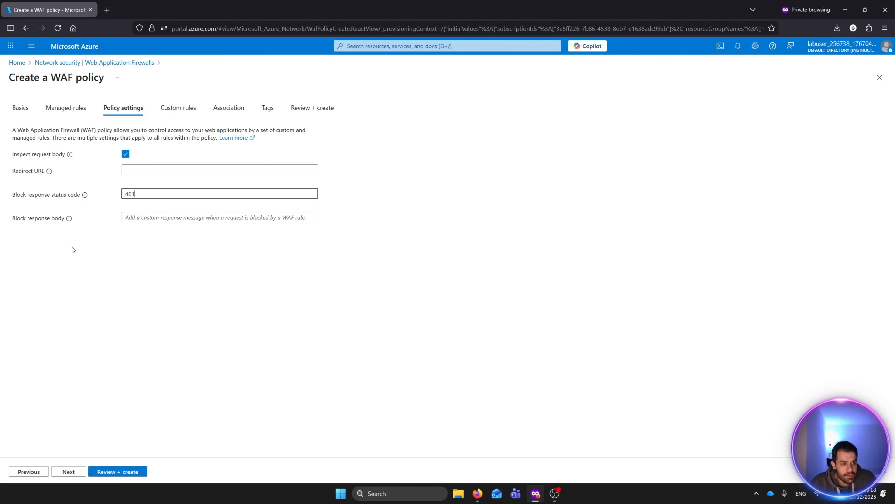
- Set the block response body to "hahahah no sql or not any other attacks :d"
left_click(166, 215)
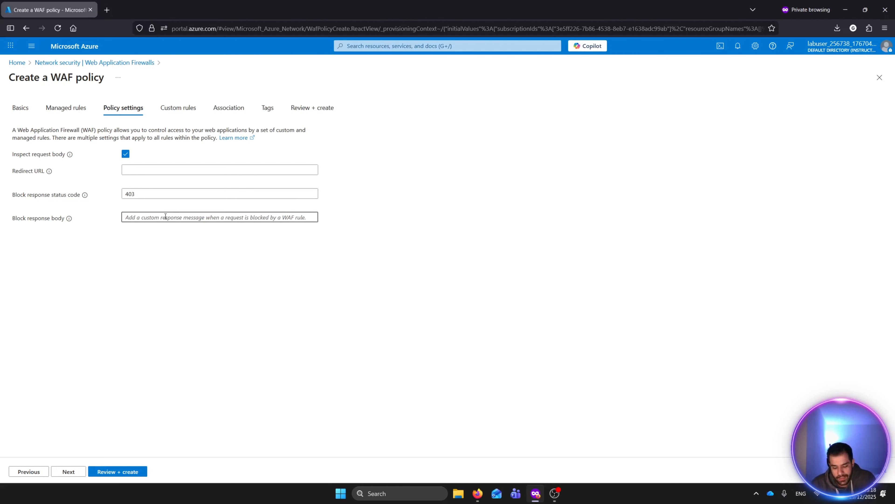
type("hahahah ")
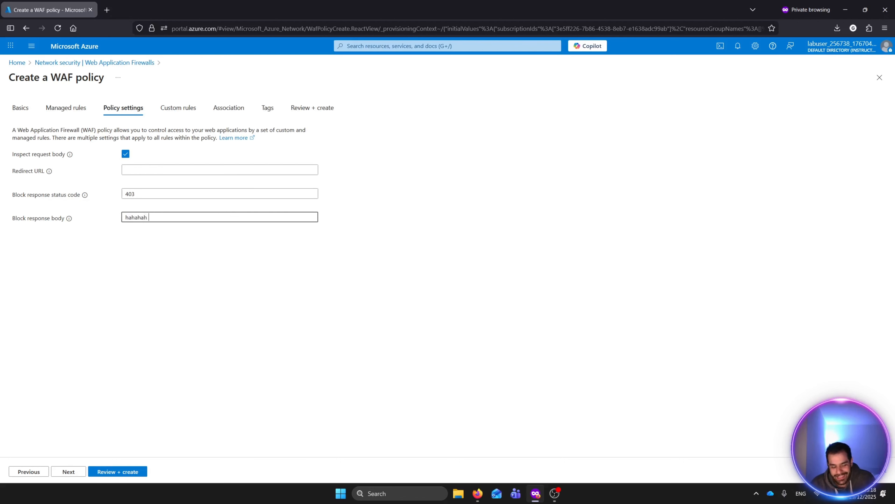
type("no sql or not any other attacks")
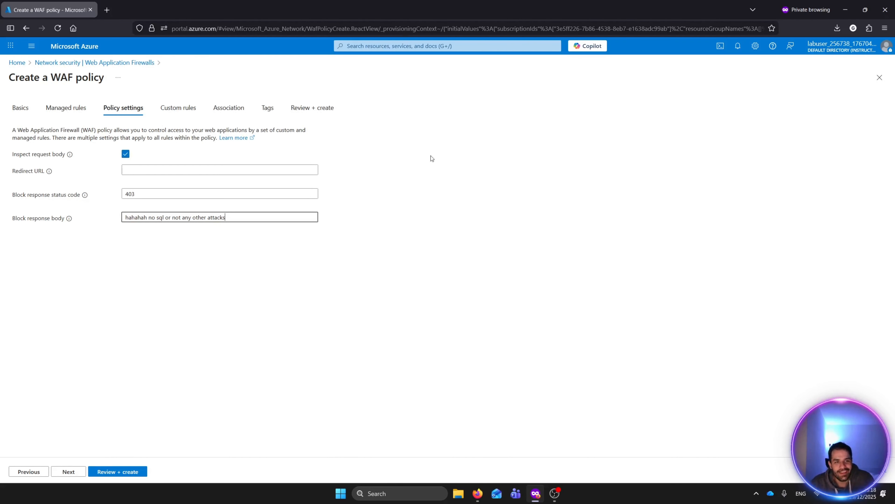
left_click_drag(140, 217, 270, 225)
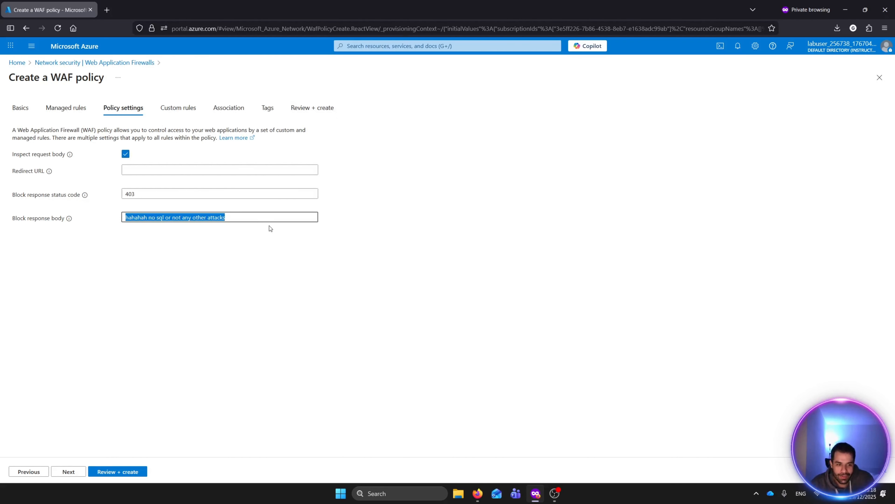
left_click(254, 220)
type(":d")
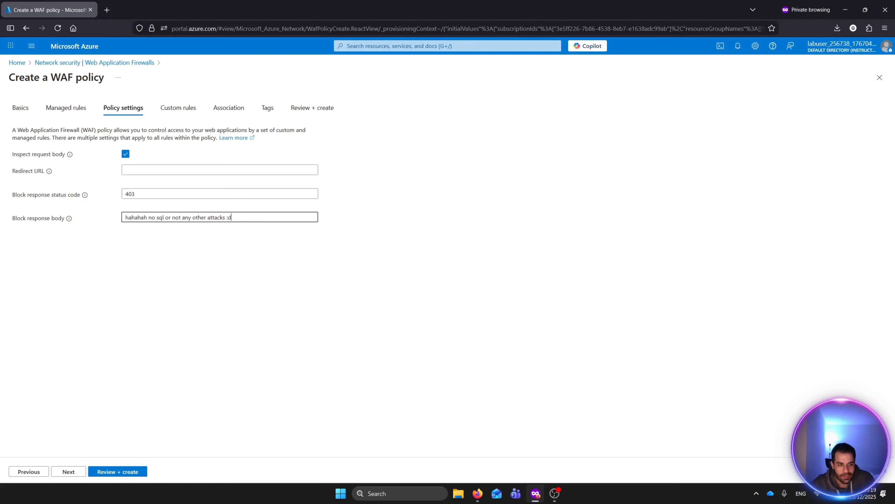
- Open a new custom rule and review its match type, match variable, country and action options, then close it without adding
left_click(73, 475)
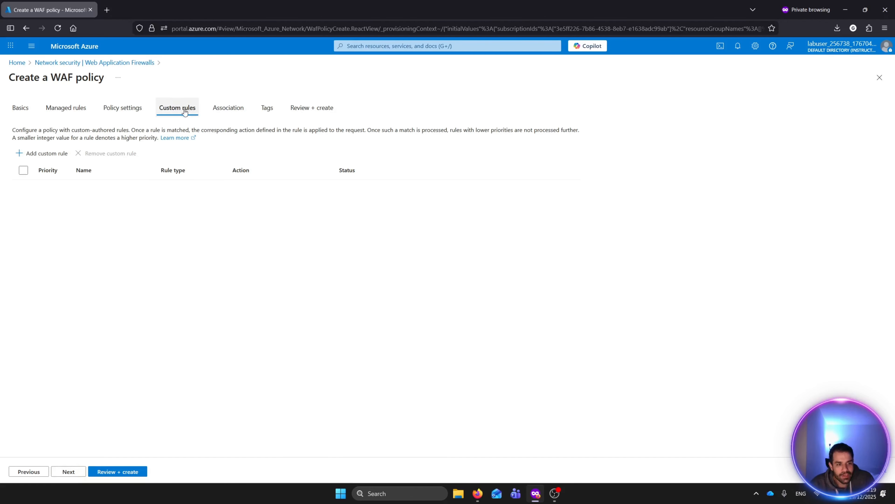
left_click(36, 154)
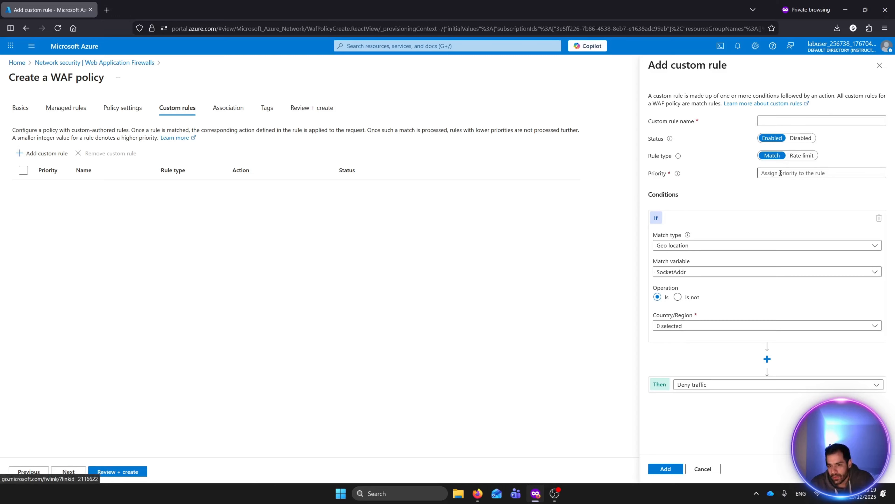
left_click(740, 246)
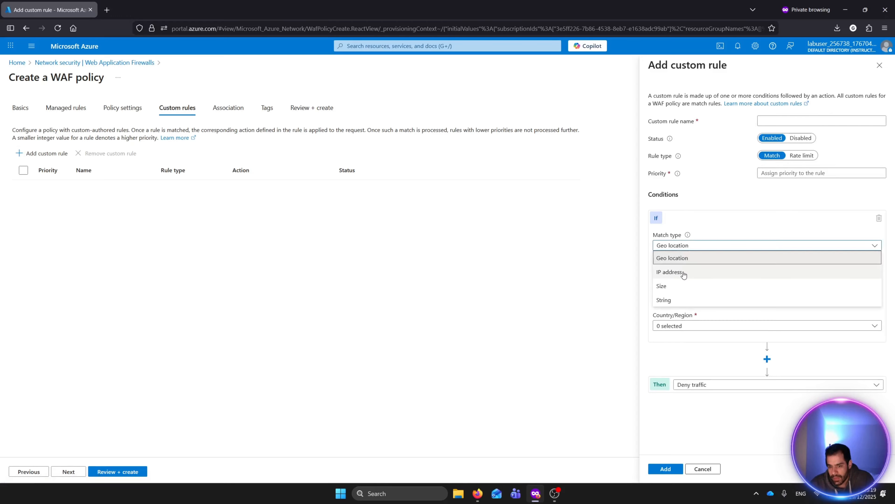
left_click(731, 228)
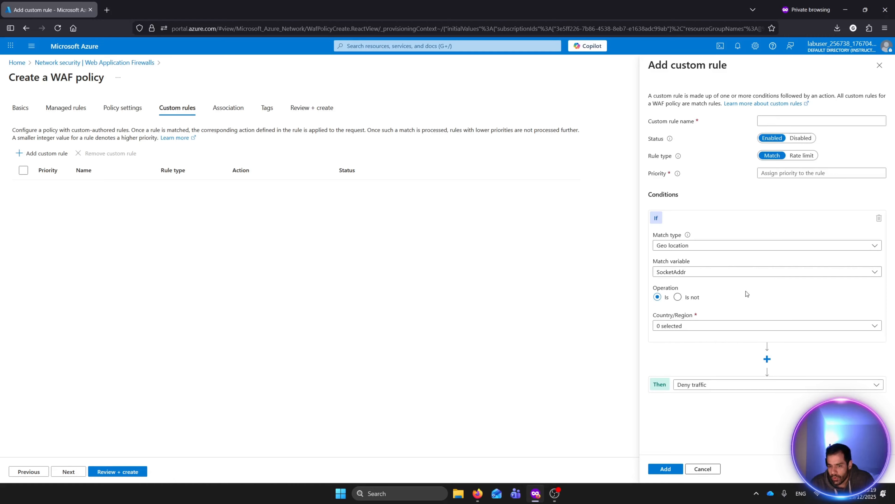
left_click(691, 326)
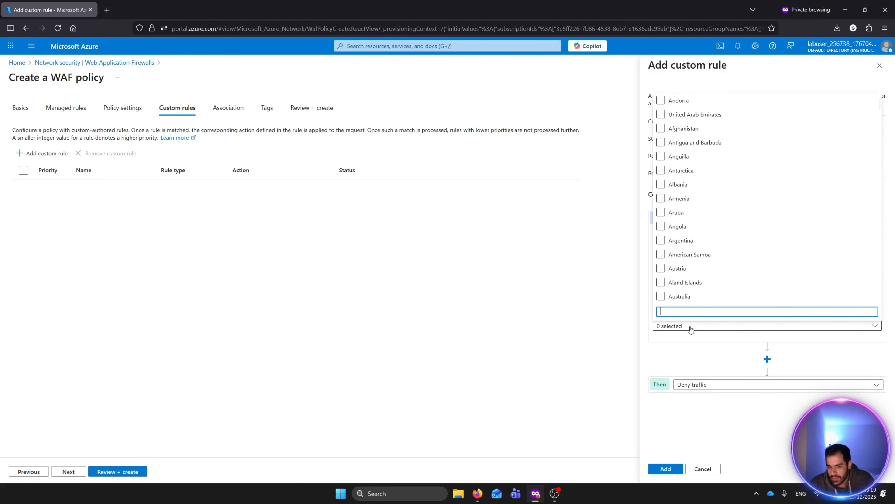
left_click(706, 113)
left_click(719, 365)
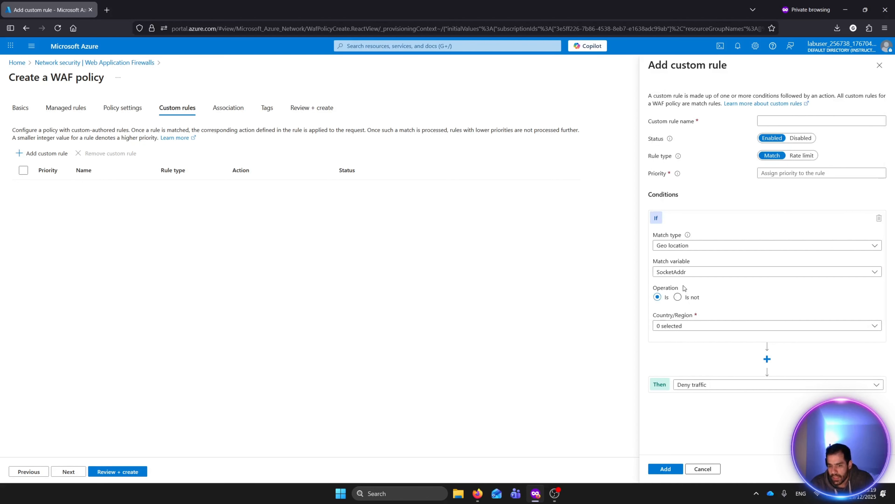
left_click(695, 273)
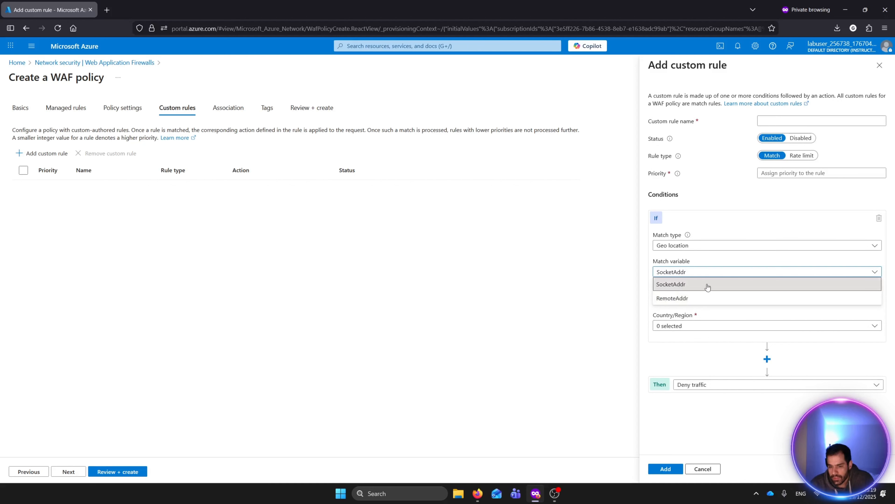
left_click(706, 344)
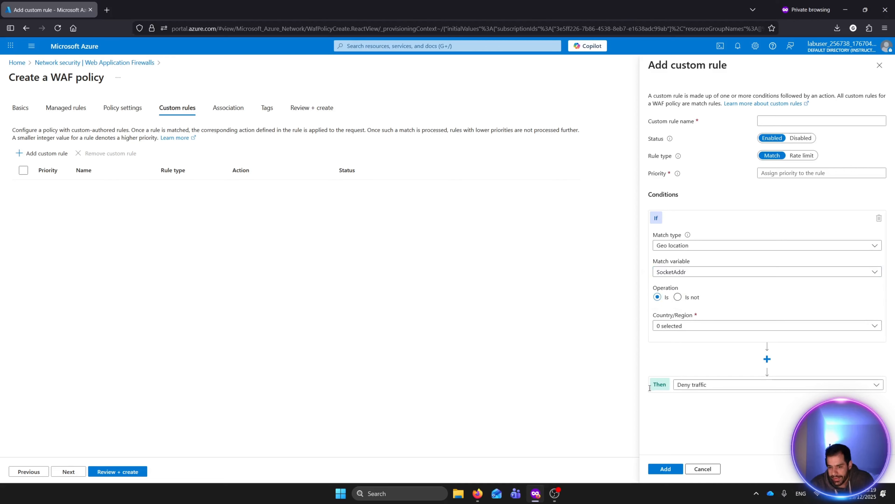
left_click(685, 384)
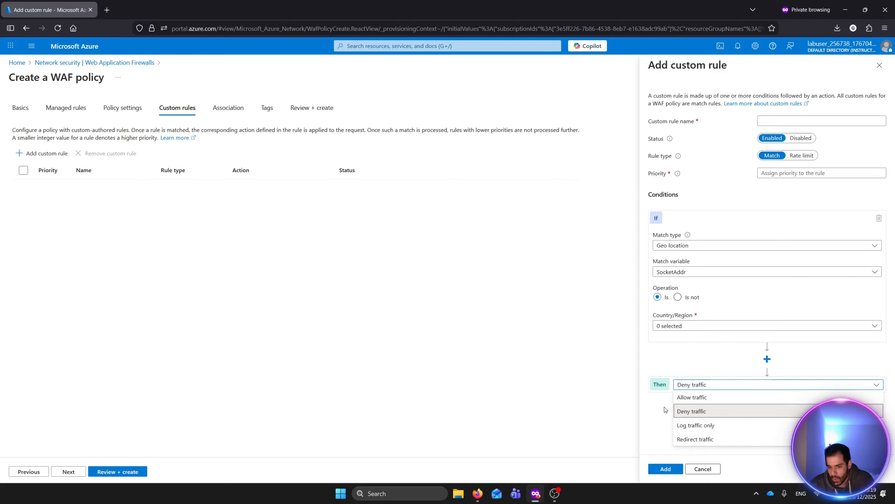
left_click(668, 457)
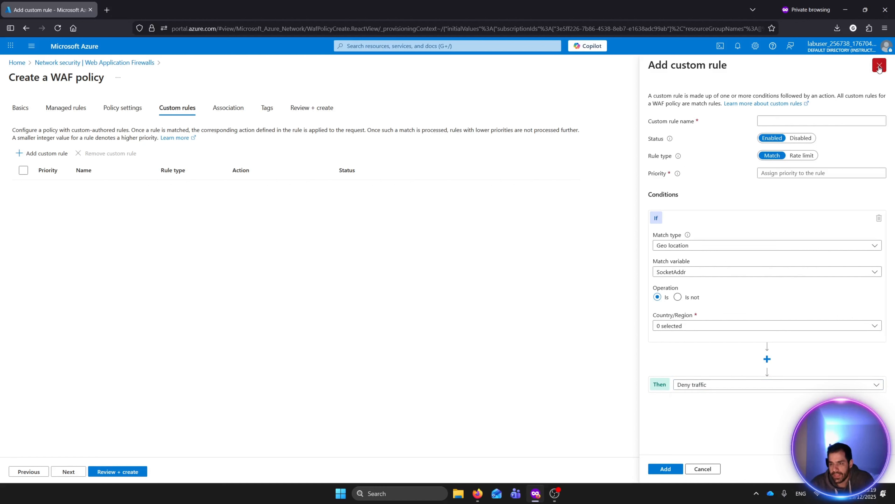
left_click(880, 65)
- Skip the association and tags pages, then create the WAF policy from the review page
left_click(72, 472)
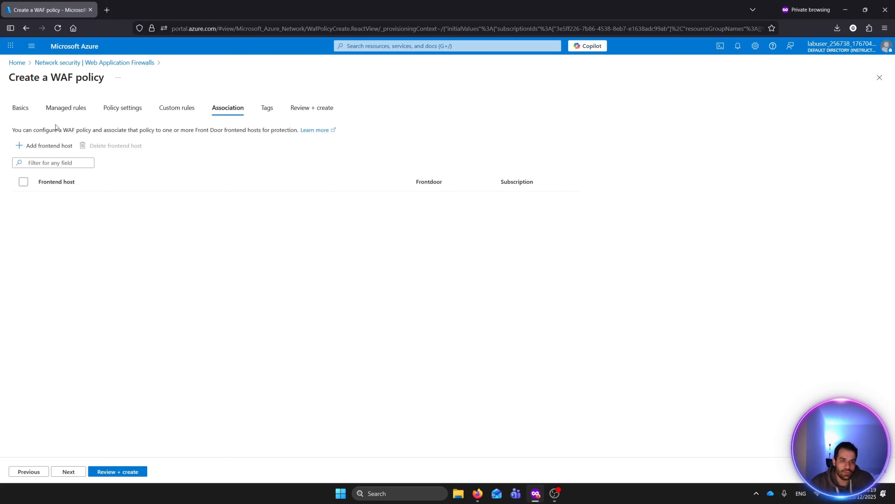
left_click(69, 471)
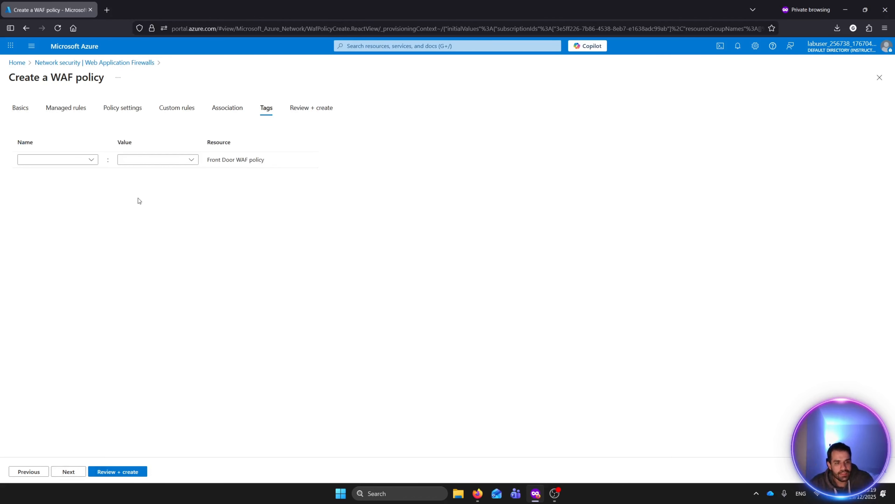
left_click(76, 473)
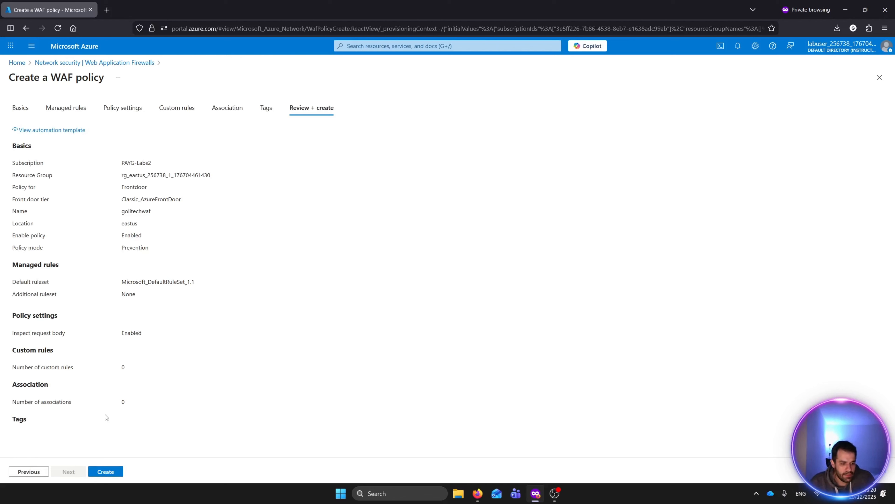
left_click(106, 471)
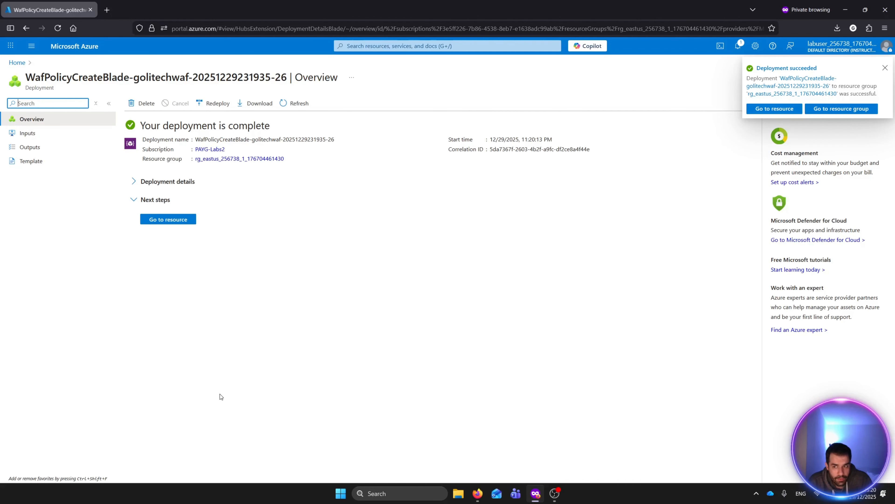
- Open the deployed resource and then the golitechwaf policy from the Web Application Firewalls list
left_click(169, 219)
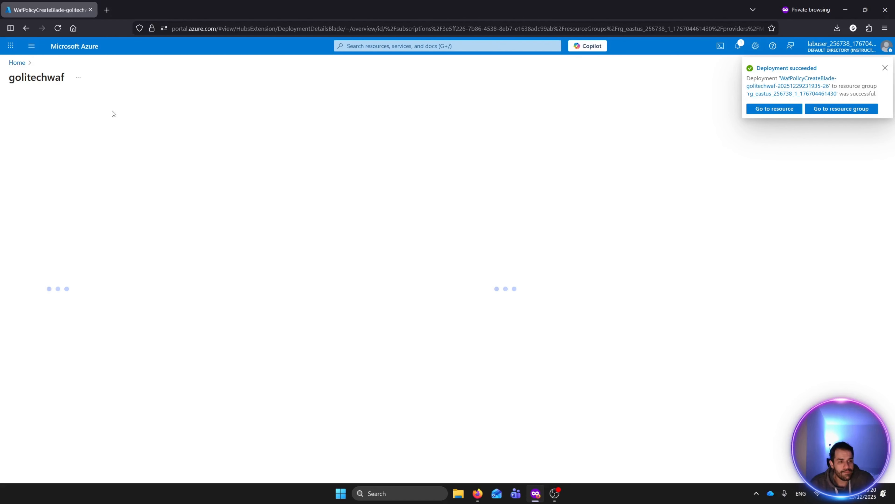
left_click(86, 50)
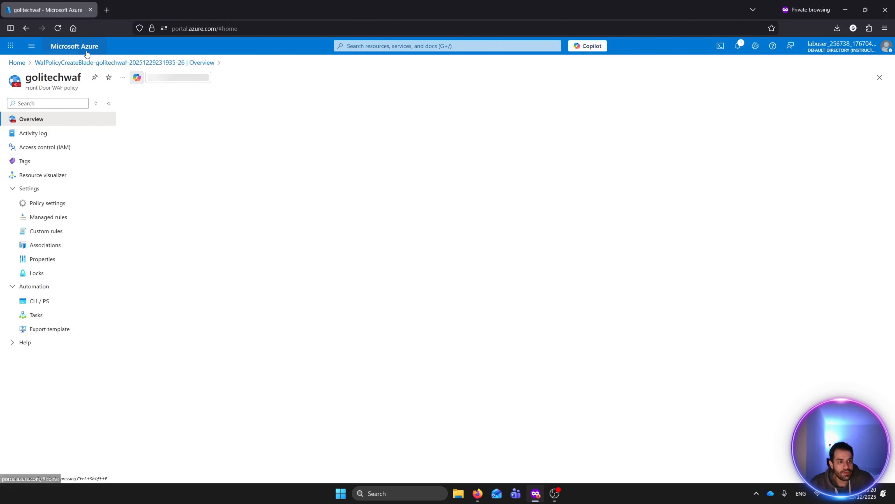
left_click(284, 95)
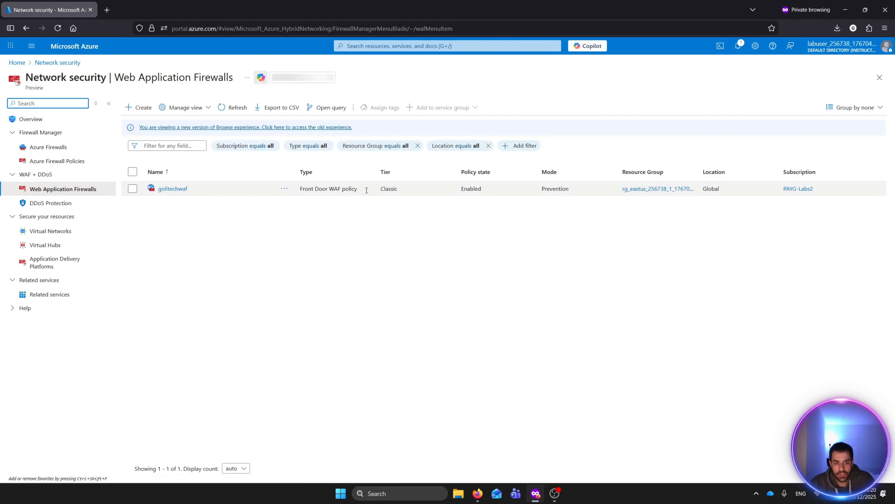
left_click_drag(360, 189, 303, 191)
left_click(176, 189)
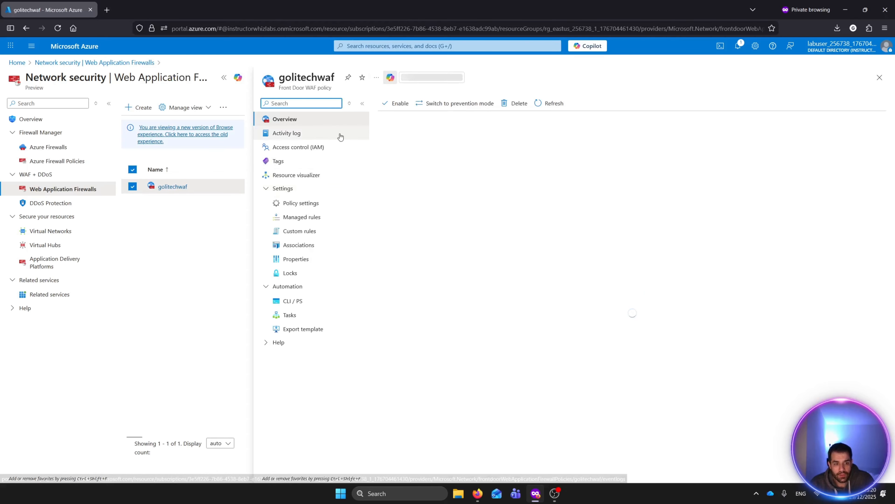
- Open the policy's associations and start adding a frontend host
left_click(311, 246)
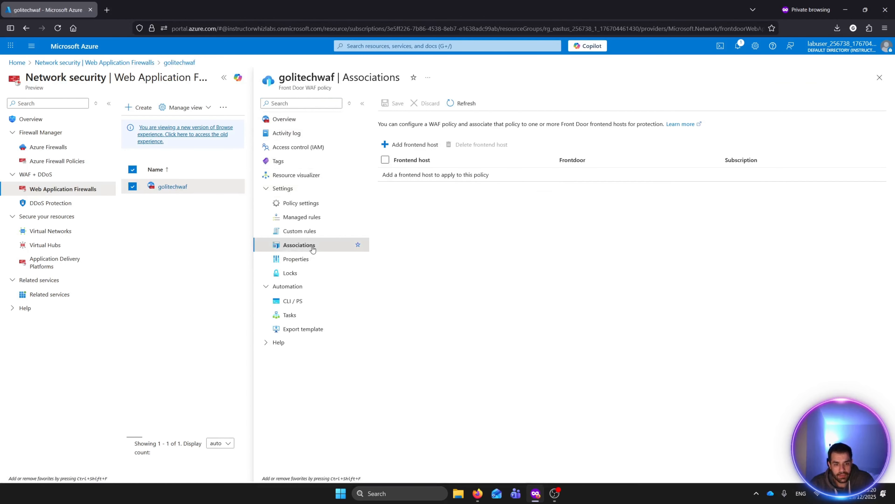
left_click(416, 144)
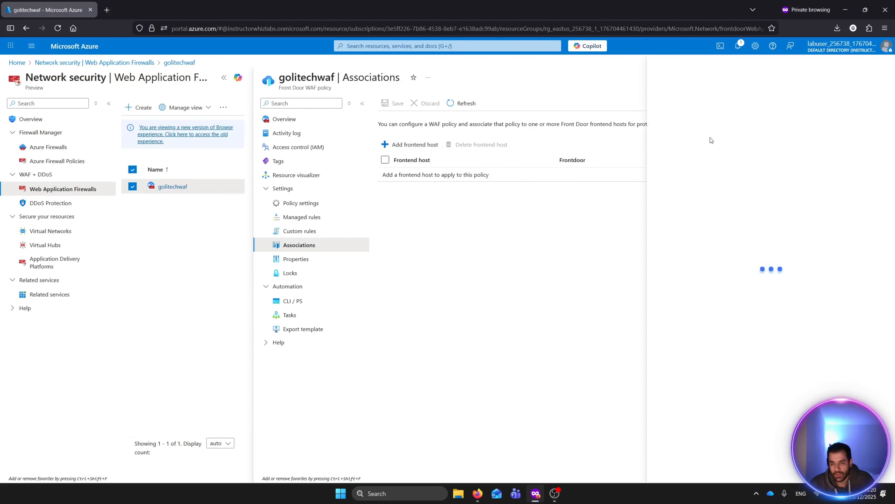